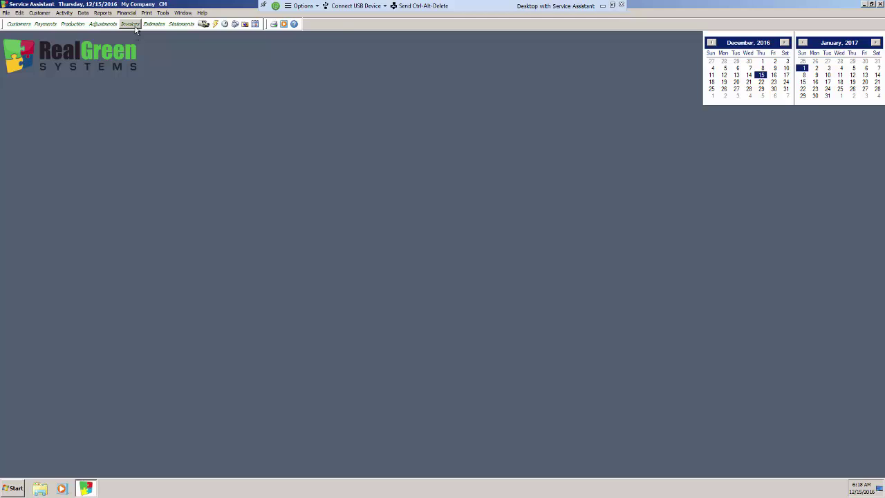
Switch the Invoices dialog to Email, cancel Report Options unchanged, and open the Start menu
{"action": "left_click", "coordinate": [135, 27]}
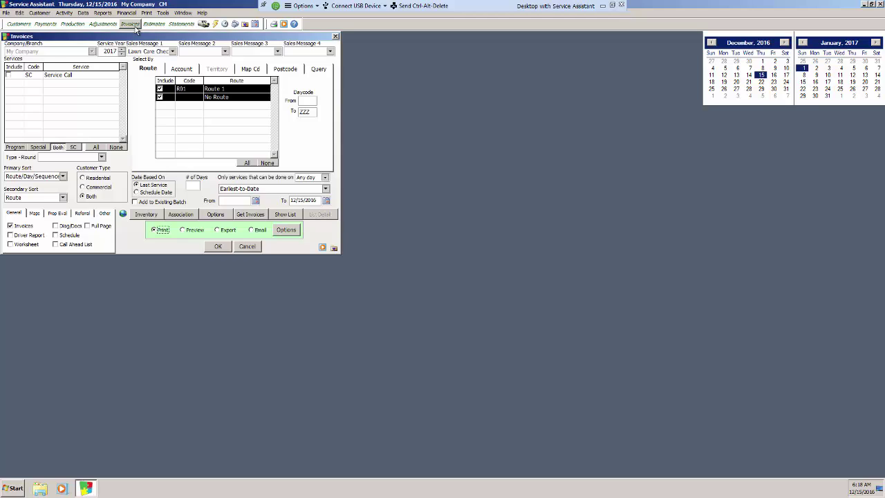
{"action": "left_click", "coordinate": [260, 230]}
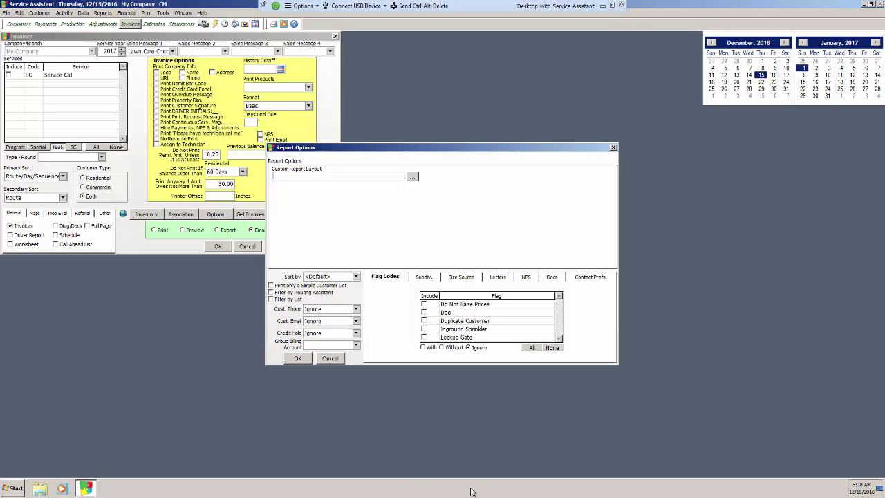
{"action": "left_click", "coordinate": [329, 360]}
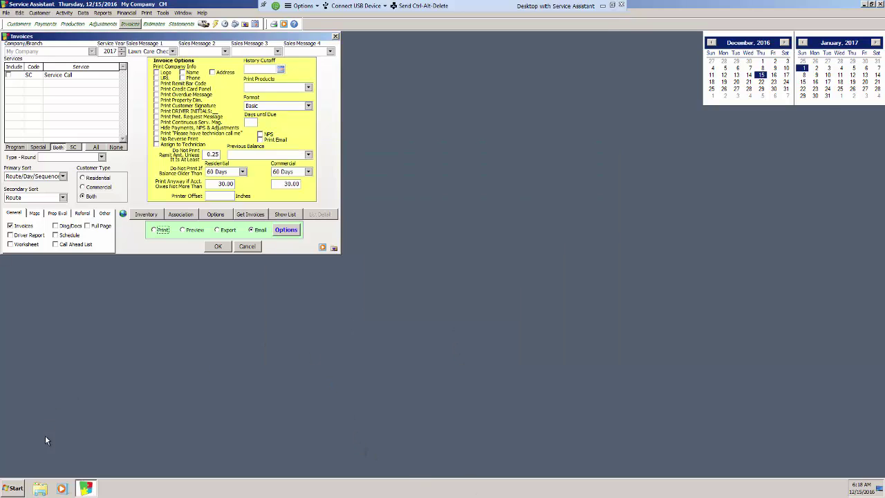
{"action": "left_click", "coordinate": [14, 488]}
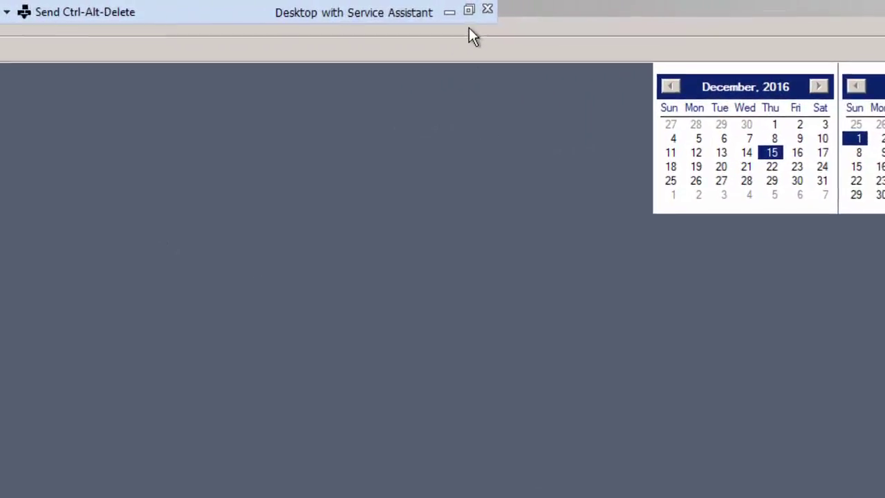
Close the Horizon session options dropdown and the Windows Start menu
{"action": "left_click", "coordinate": [191, 10]}
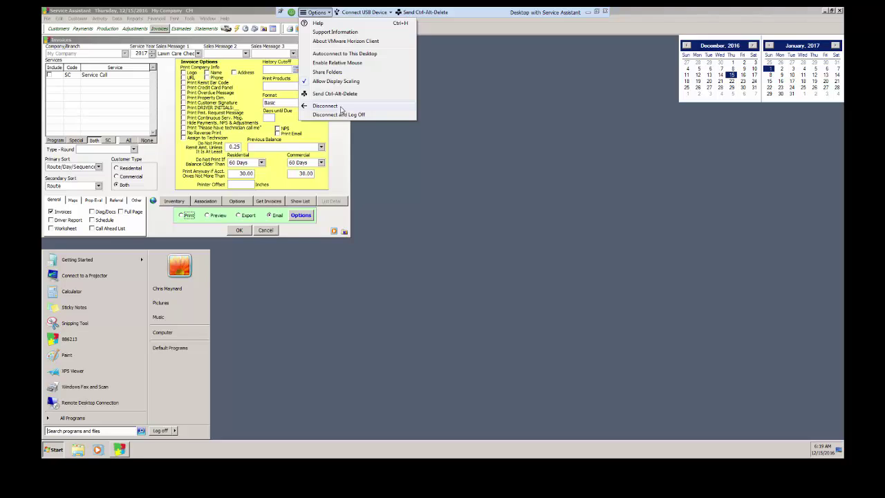
{"action": "left_click", "coordinate": [60, 450]}
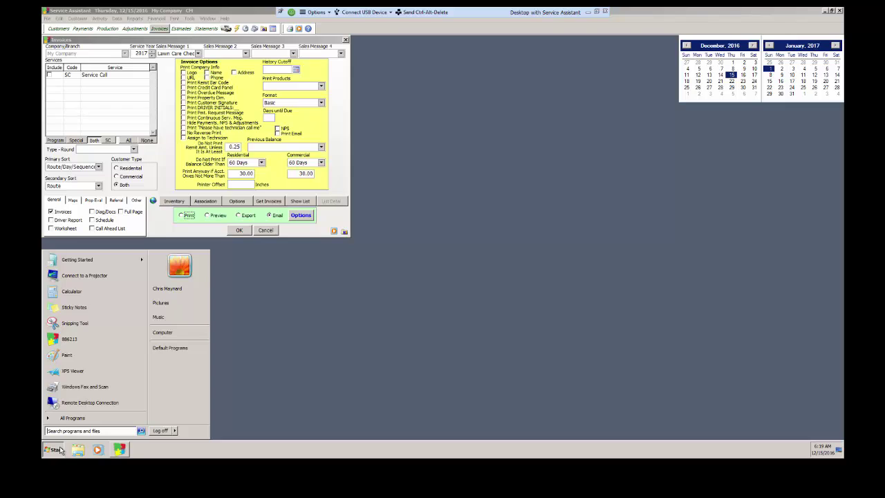
{"action": "left_click", "coordinate": [410, 360]}
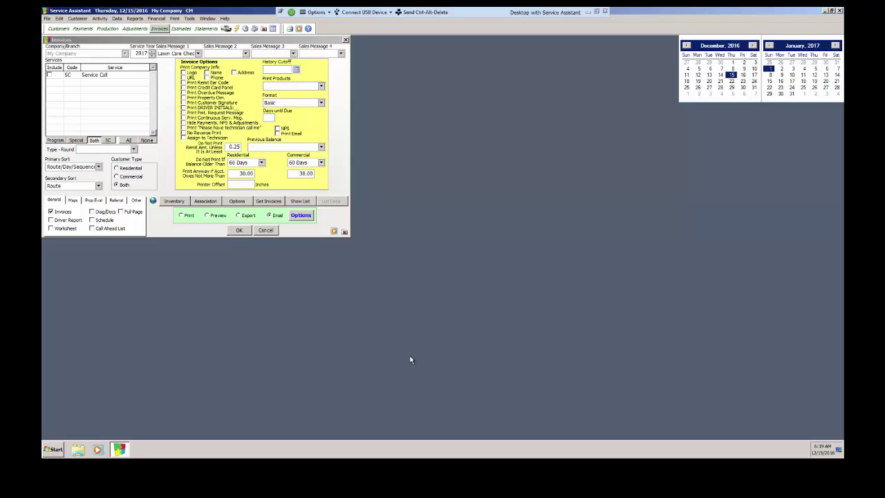
Open the Customer List report from Reports > Customer and set it to Export
{"action": "left_click", "coordinate": [134, 18]}
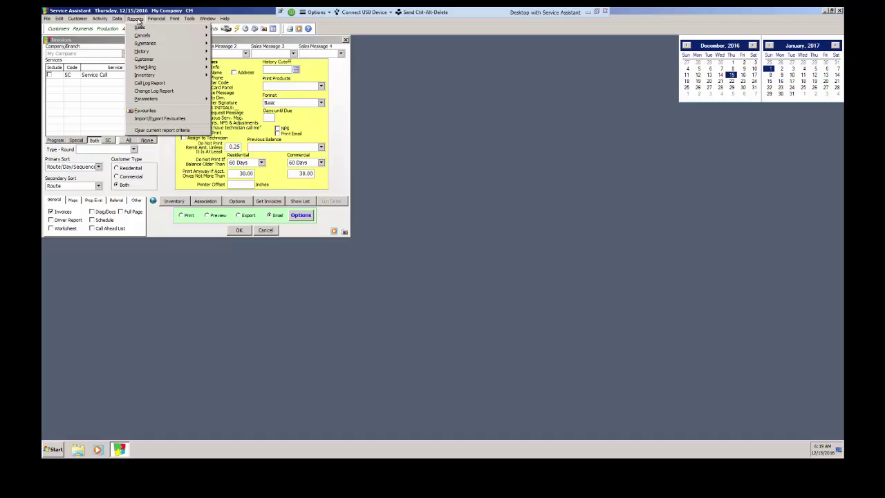
{"action": "mouse_move", "coordinate": [159, 71]}
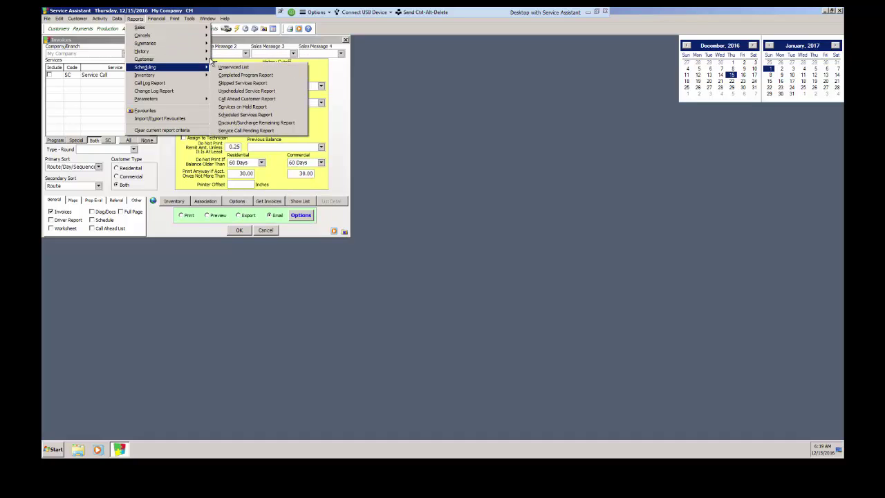
{"action": "left_click", "coordinate": [218, 58]}
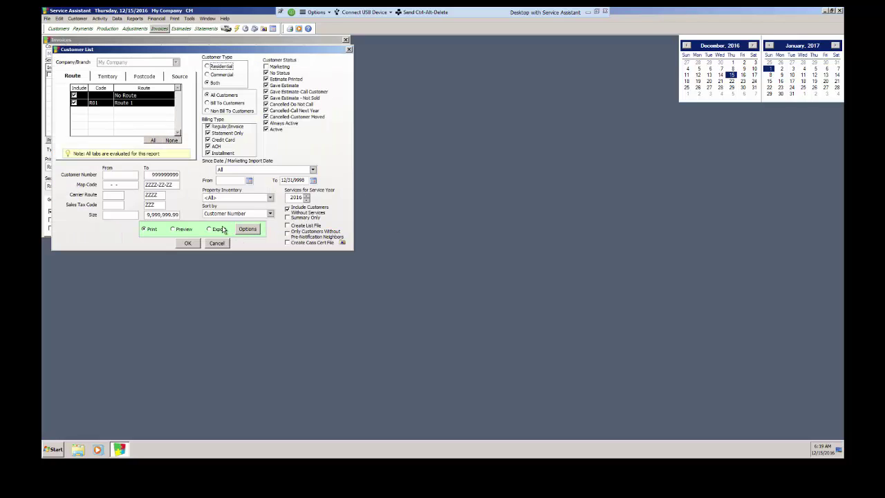
{"action": "left_click", "coordinate": [209, 229]}
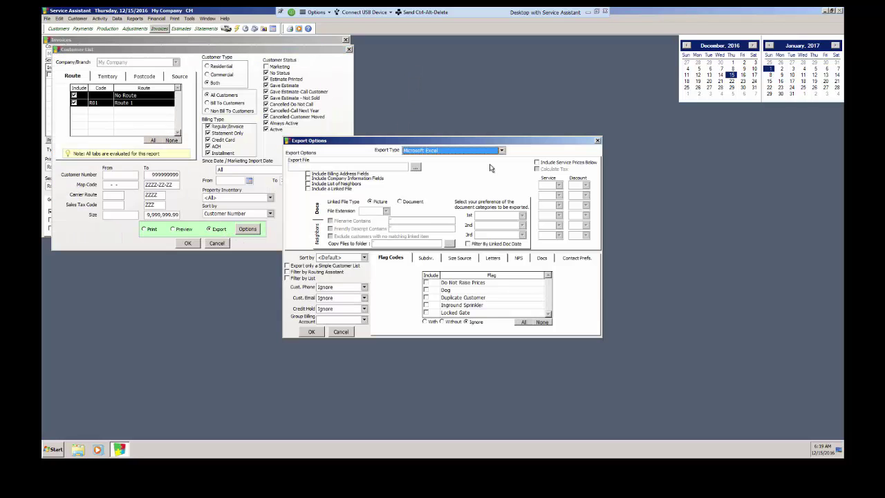
Review the export types, keeping Microsoft Excel, then cancel Export Options and the Customer List
{"action": "left_click", "coordinate": [501, 151]}
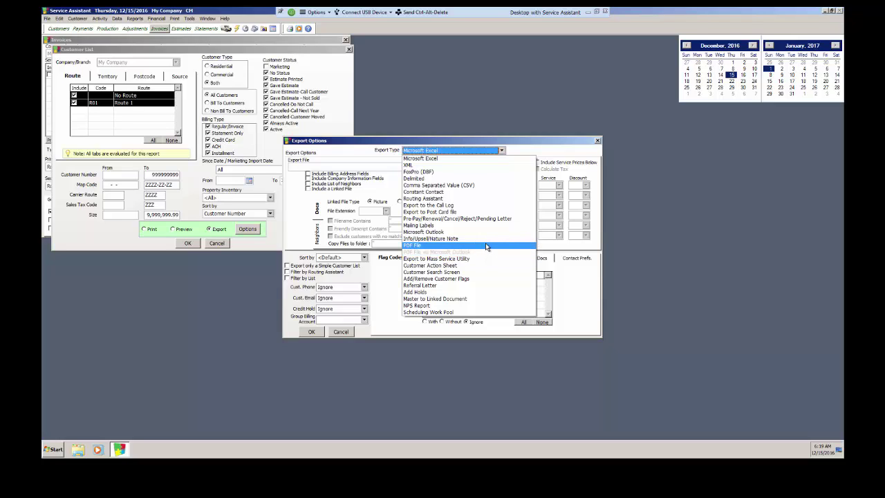
{"action": "left_click", "coordinate": [347, 332]}
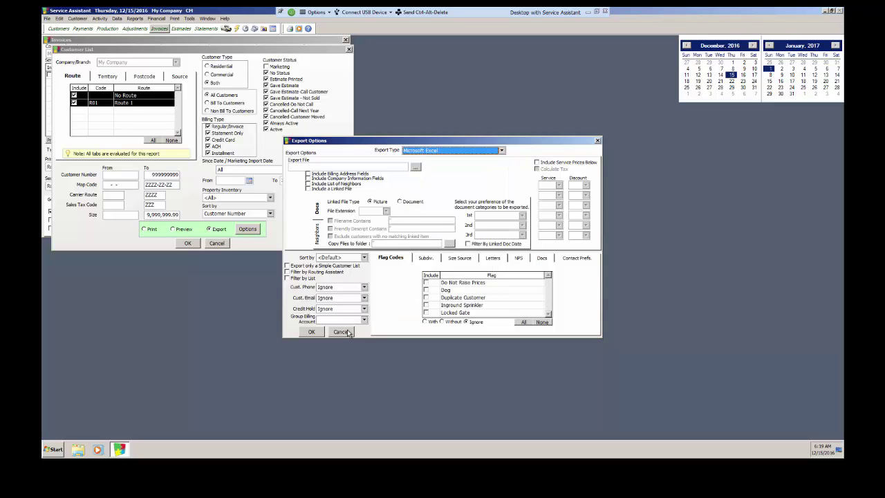
{"action": "left_click", "coordinate": [348, 332]}
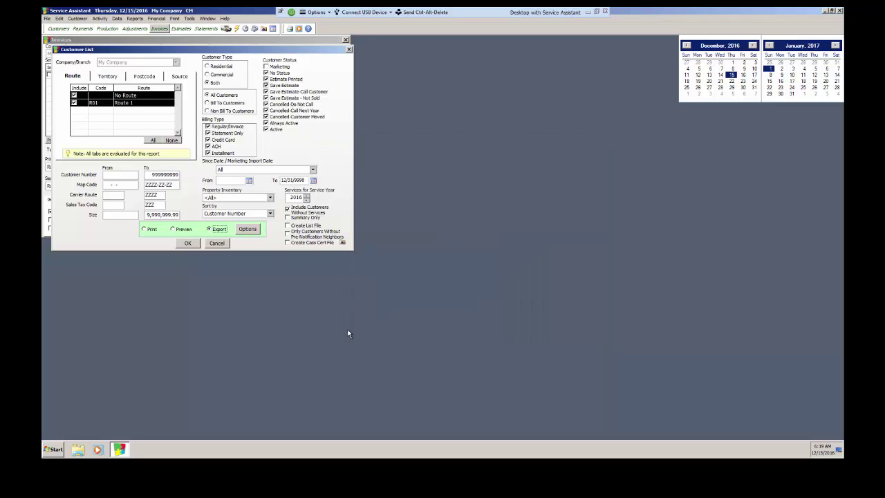
{"action": "left_click", "coordinate": [217, 243]}
Close Invoices and Service Assistant, log off, and reconnect to Desktop with Service Assistant
{"action": "left_click", "coordinate": [266, 229]}
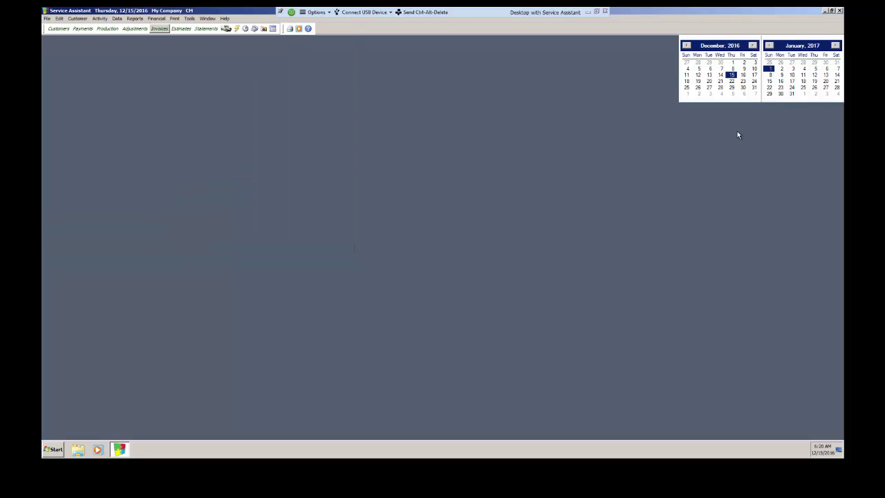
{"action": "left_click", "coordinate": [838, 12]}
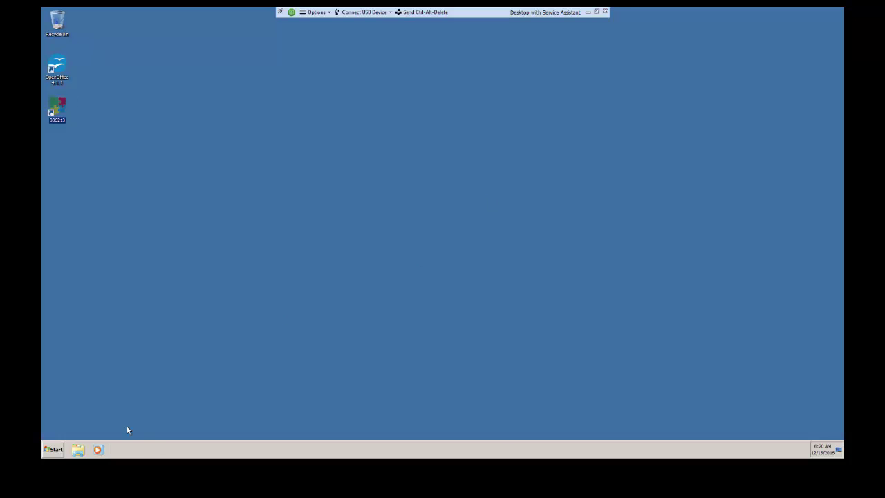
{"action": "left_click", "coordinate": [59, 449]}
{"action": "left_click", "coordinate": [177, 432]}
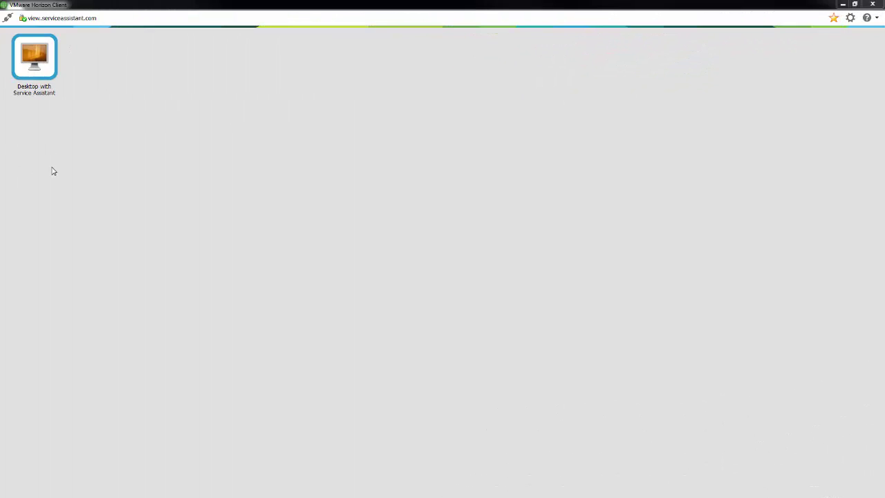
{"action": "double_click", "coordinate": [44, 69]}
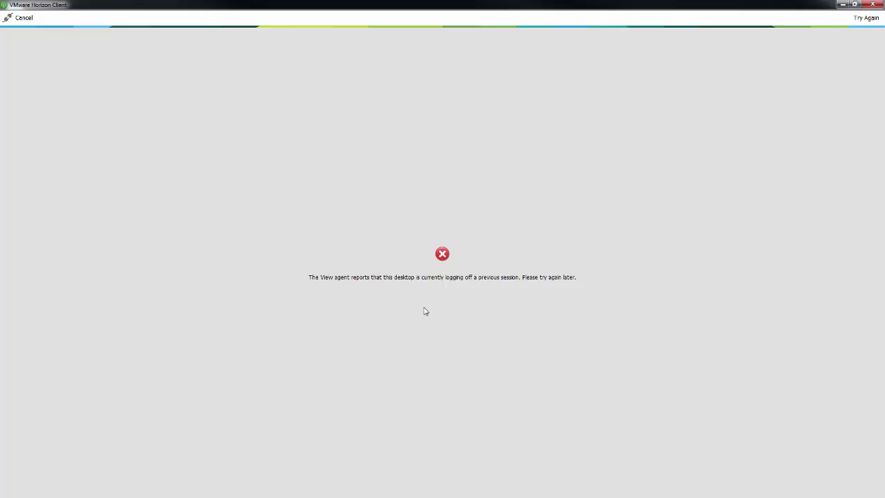
{"action": "left_click", "coordinate": [25, 24]}
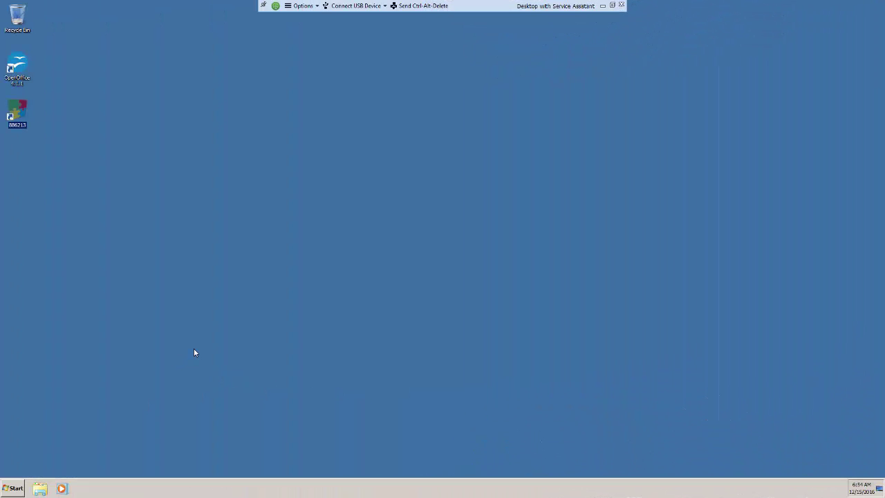
Launch Service Assistant from the 886213 shortcut and log in with the account password
{"action": "double_click", "coordinate": [15, 115]}
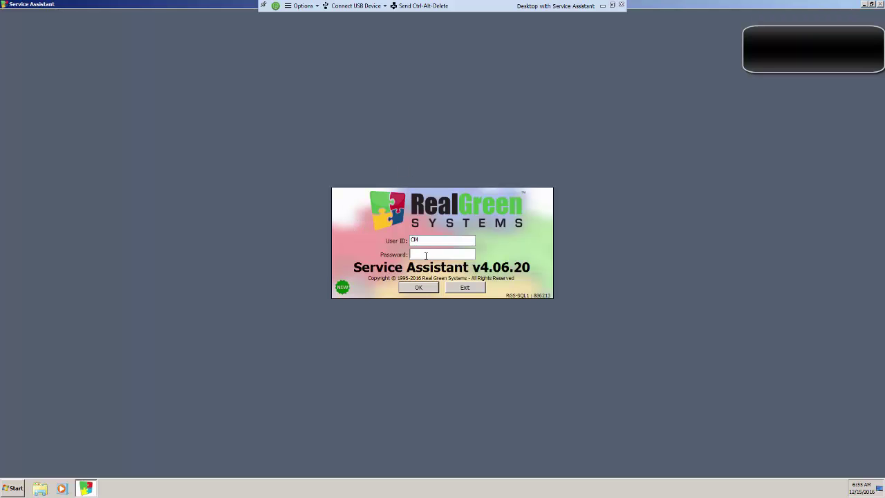
{"action": "key", "text": "Return"}
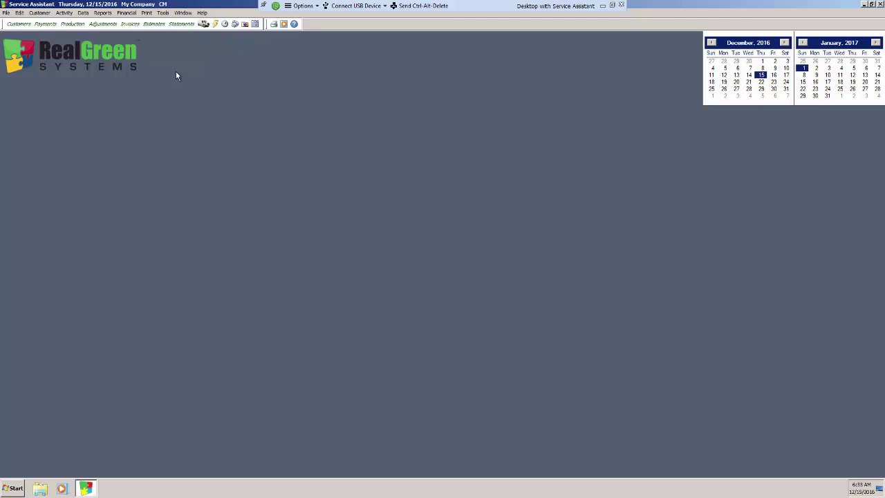
{"action": "left_click", "coordinate": [111, 14]}
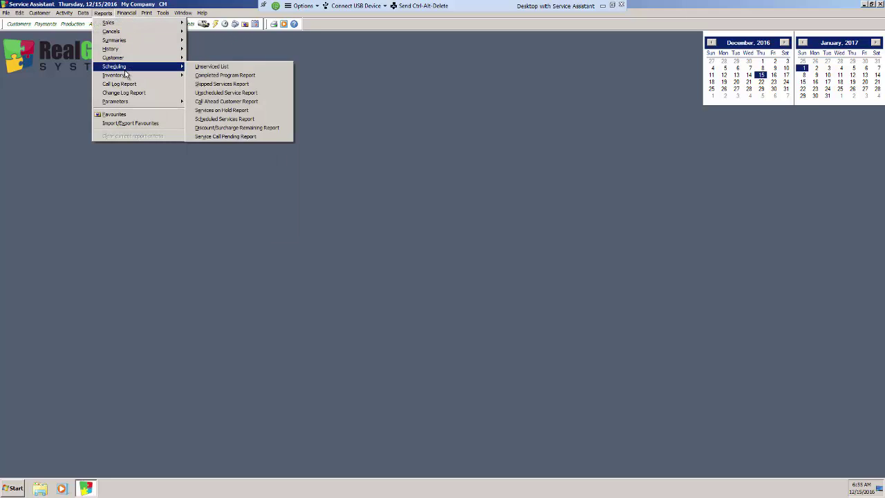
{"action": "mouse_move", "coordinate": [127, 59]}
{"action": "left_click", "coordinate": [190, 58]}
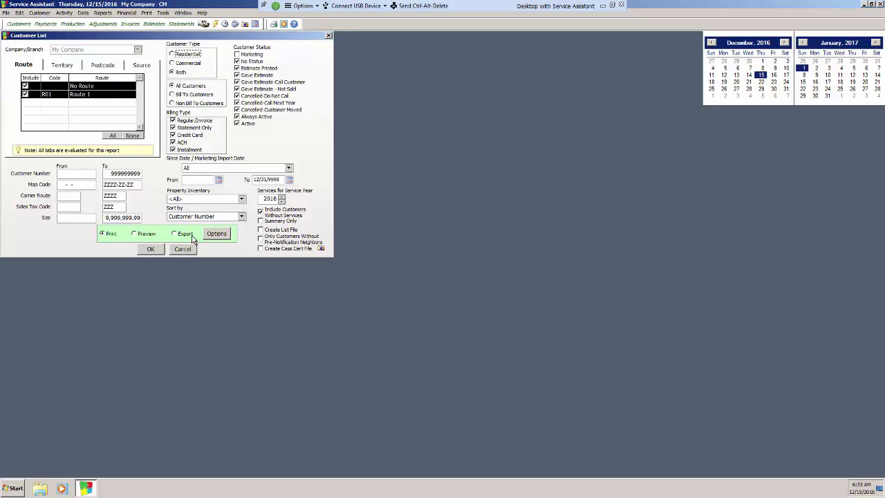
{"action": "left_click", "coordinate": [191, 233]}
{"action": "left_click", "coordinate": [452, 157]}
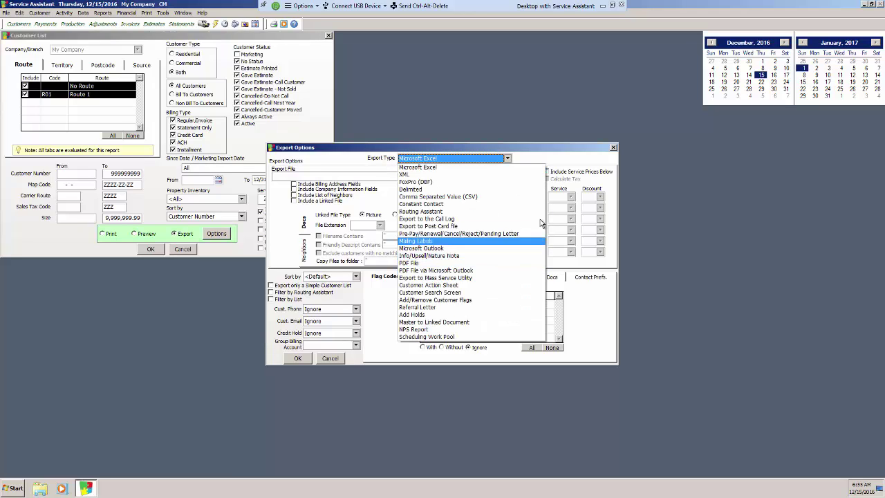
{"action": "left_click", "coordinate": [531, 146]}
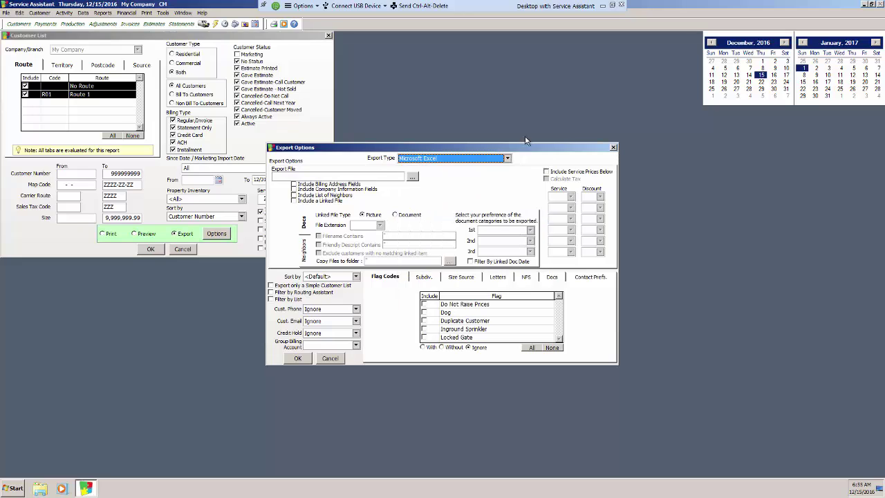
{"action": "left_click", "coordinate": [612, 147]}
{"action": "left_click", "coordinate": [182, 250]}
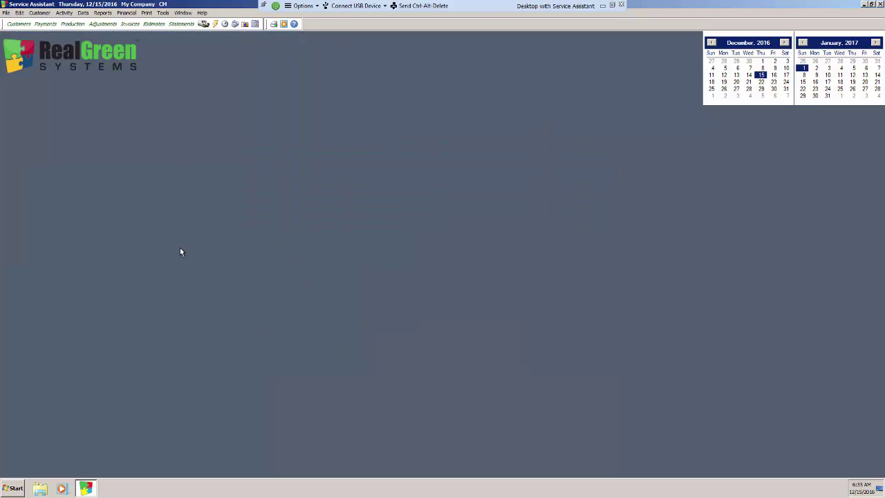
Reopen the Invoices dialog and switch its output to Email
{"action": "left_click", "coordinate": [130, 24]}
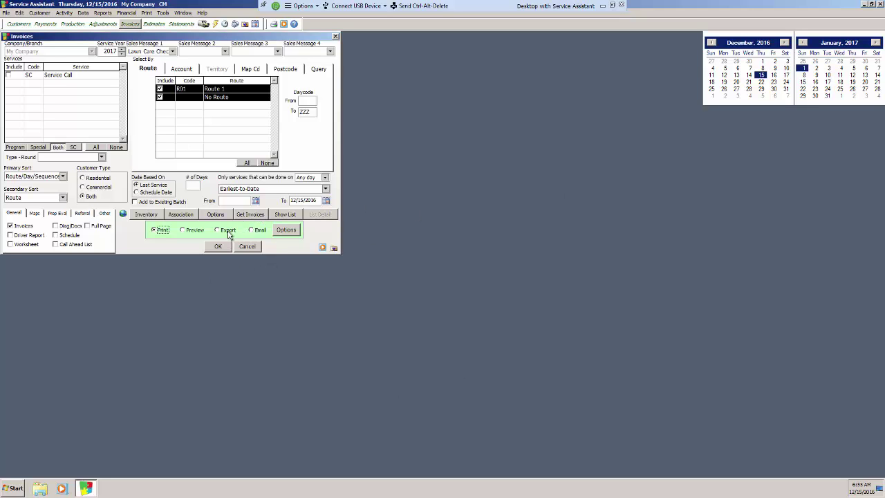
{"action": "left_click", "coordinate": [253, 230]}
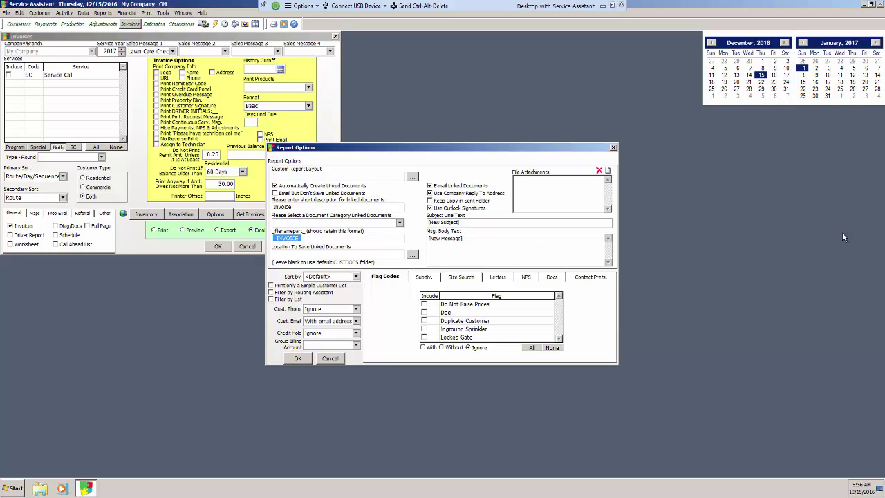
{"action": "left_click", "coordinate": [613, 147]}
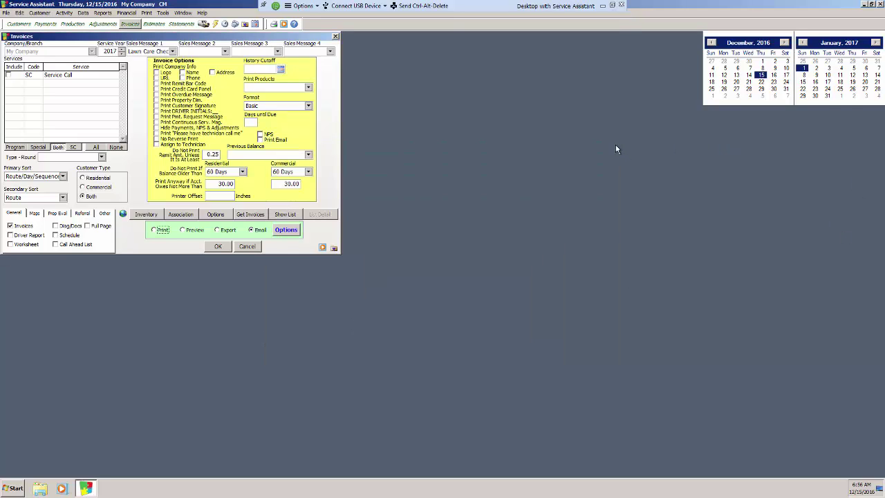